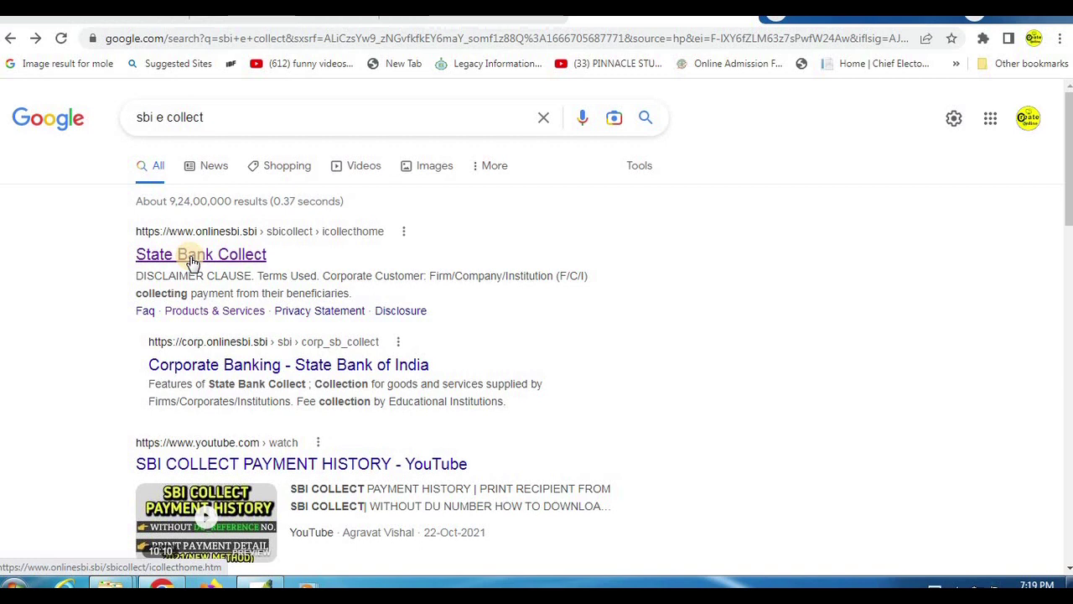
Step: Open the State Bank Collect site from the search results, accept its terms and conditions, and proceed
left_click(192, 262)
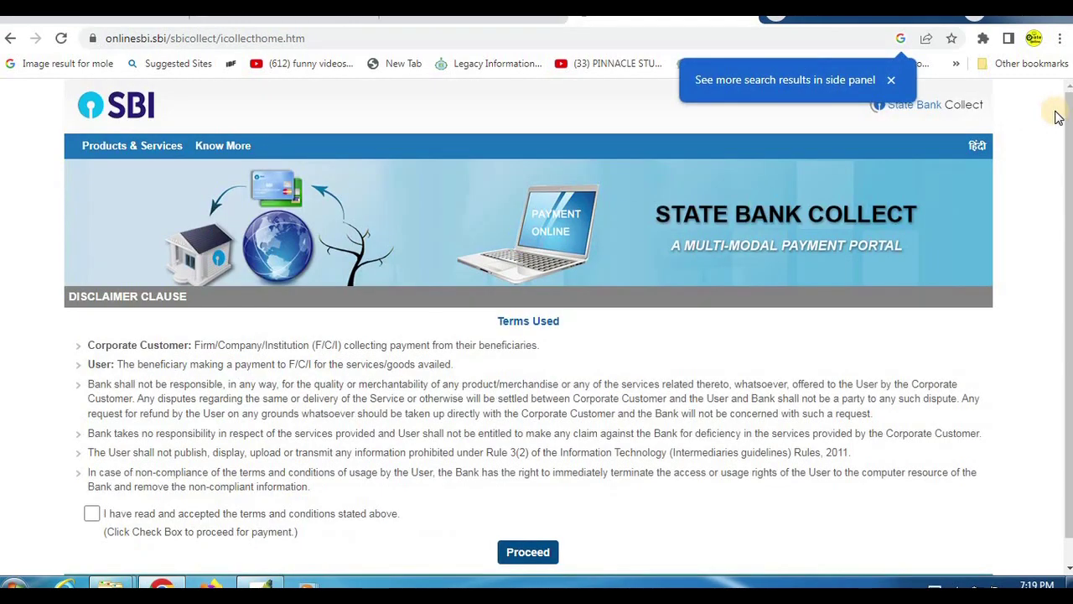
left_click(891, 81)
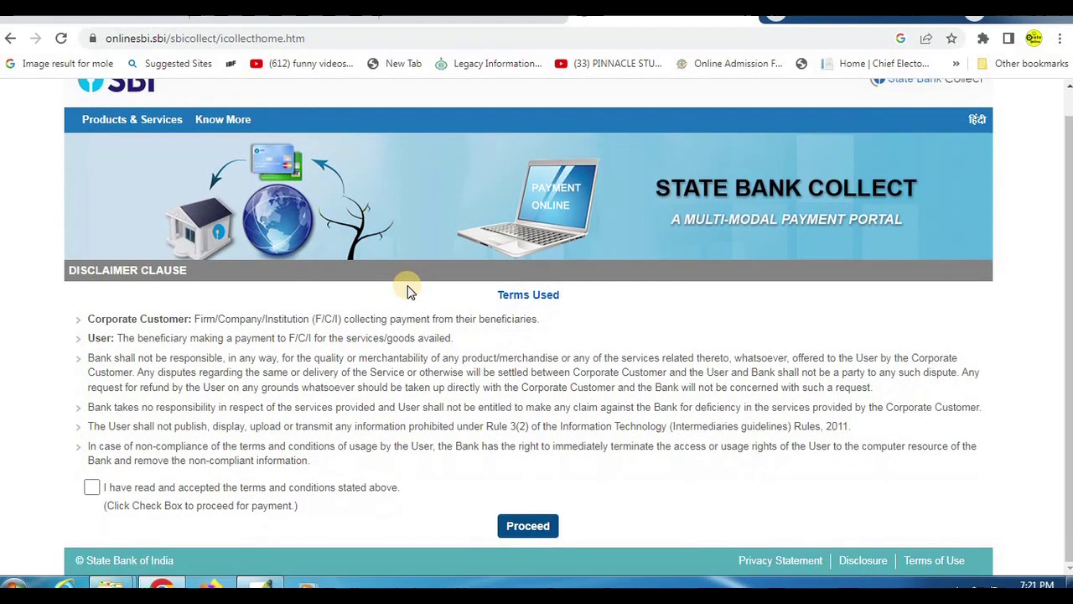
left_click(91, 487)
left_click(507, 528)
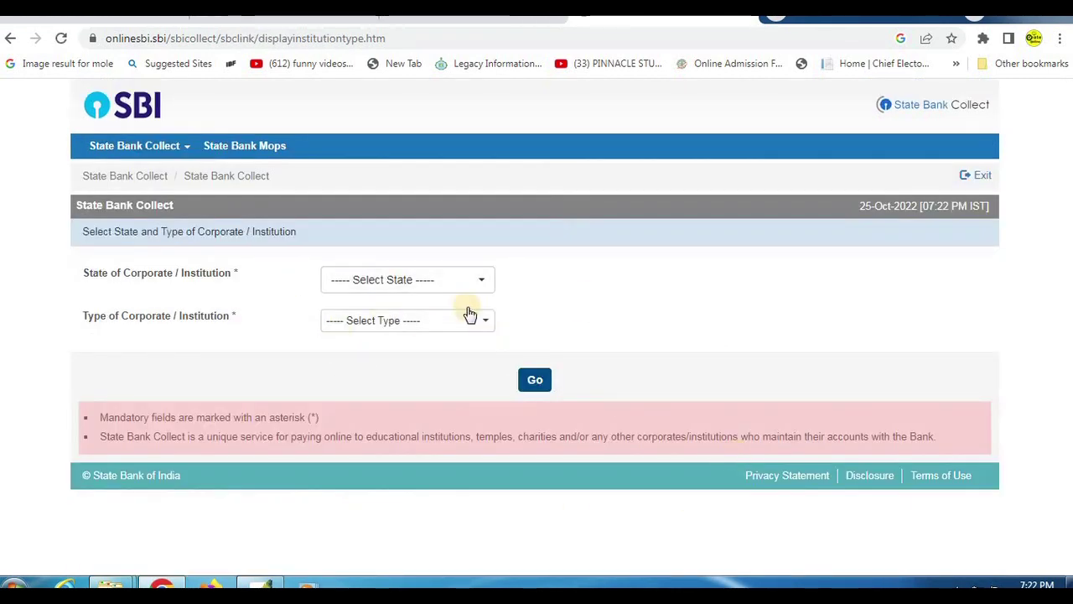
Step: Set the state to West Bengal and the institution type to Educational Institutions, and submit the selection
left_click(428, 280)
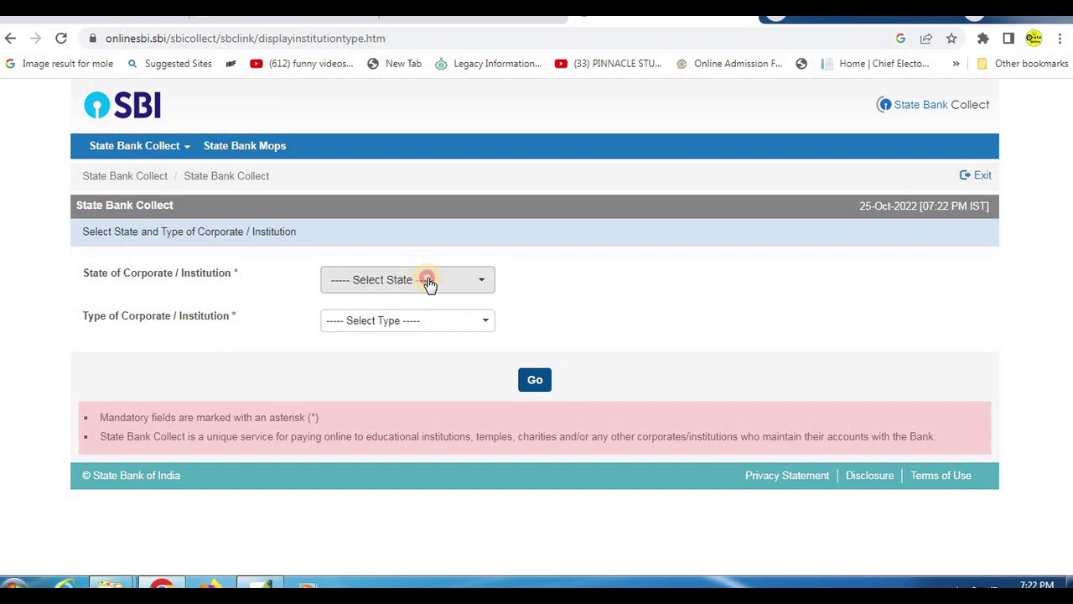
left_click(427, 282)
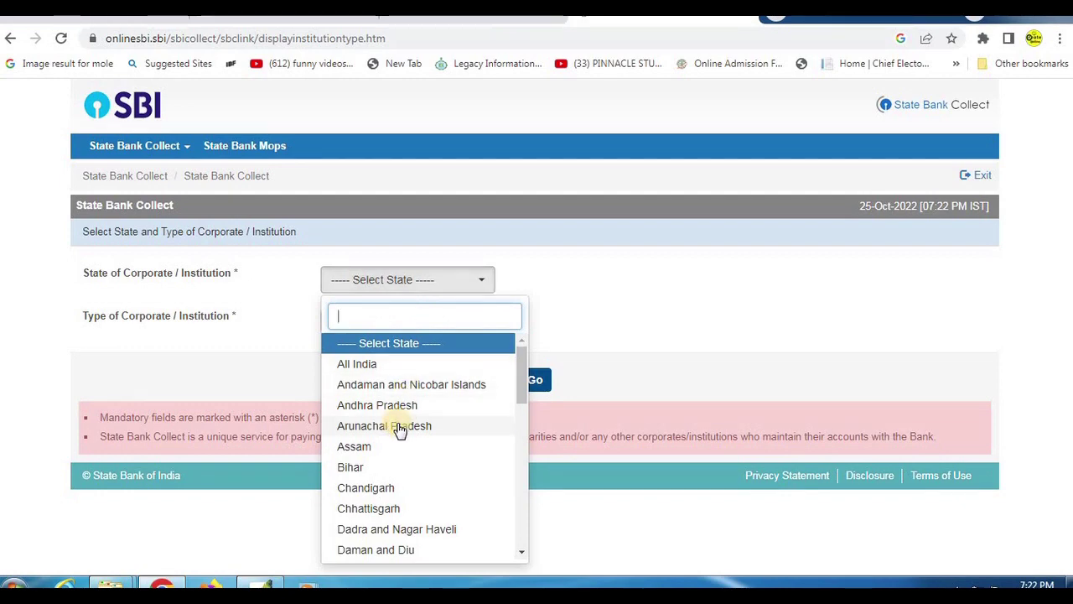
type("we")
left_click(377, 365)
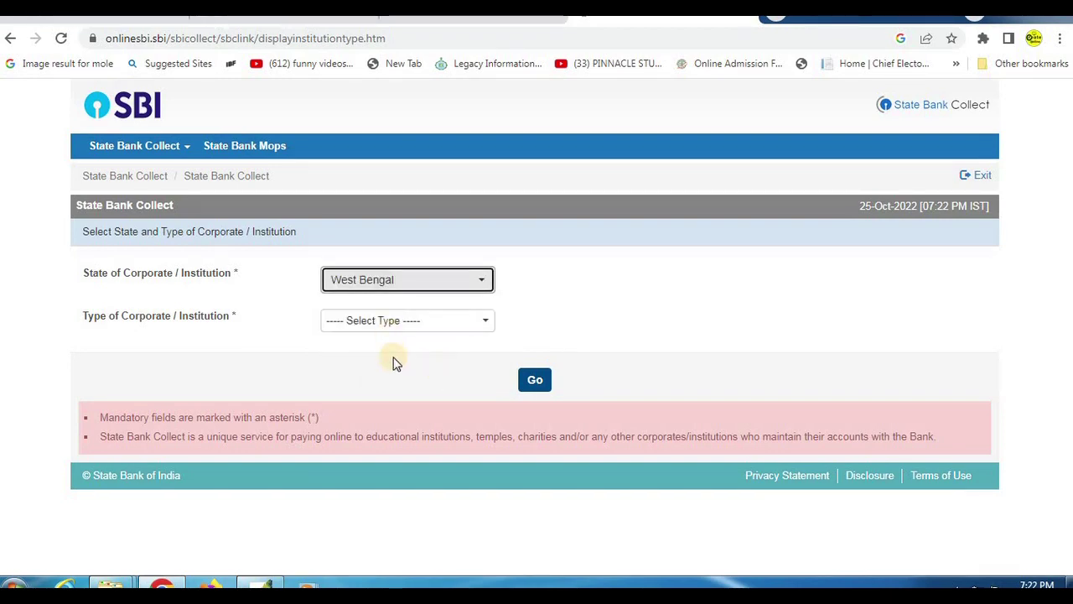
left_click(382, 322)
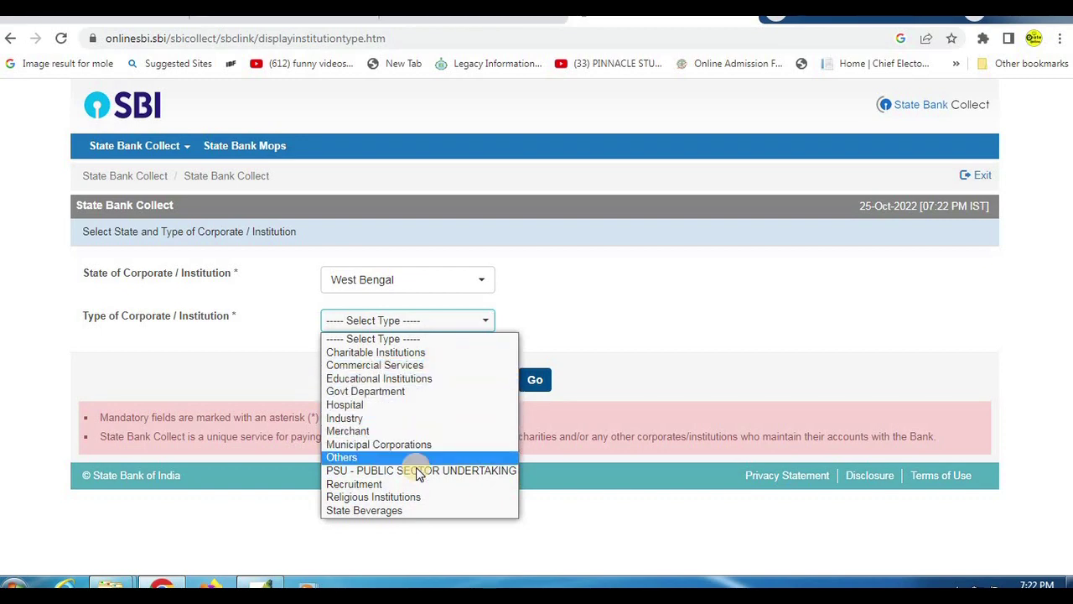
left_click(436, 380)
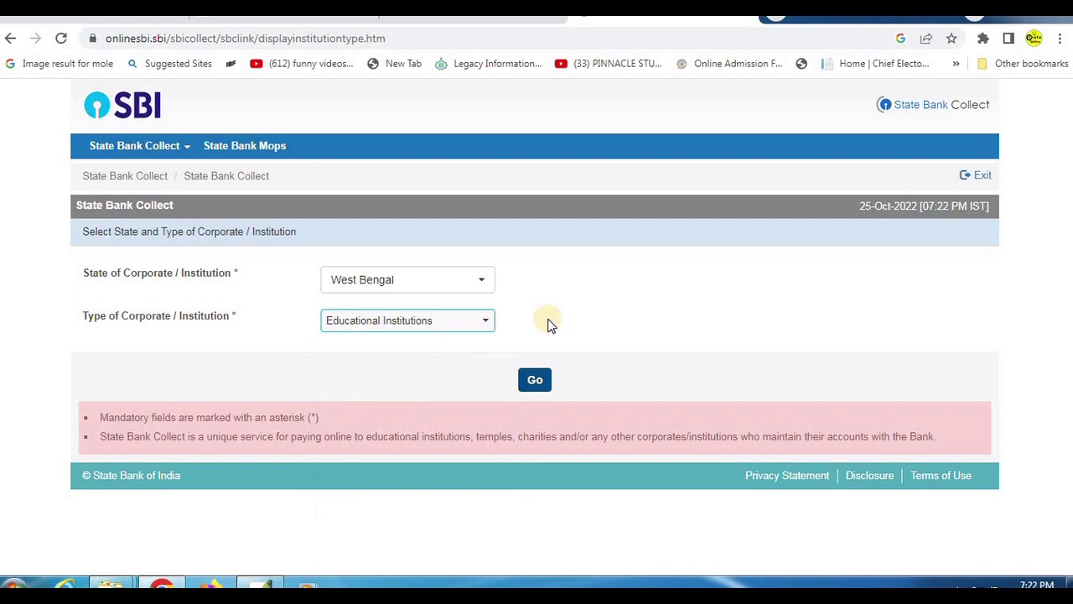
left_click(407, 321)
left_click(438, 377)
left_click(535, 382)
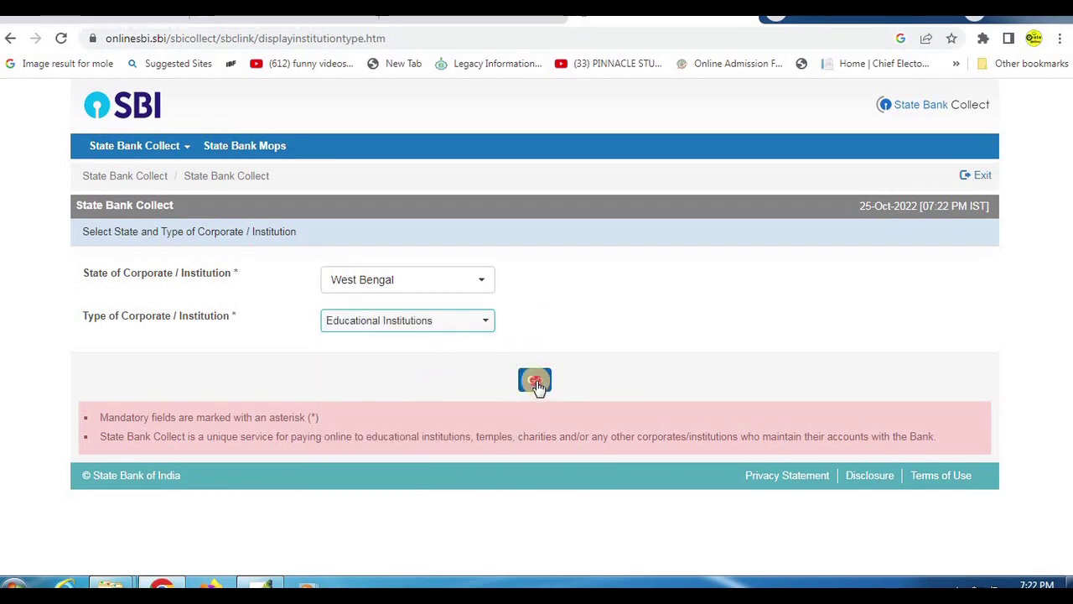
Step: Select DESHBANDHU COLLEGE FOR GIRLS as the educational institution and SEMESTER FEES as its payment category
left_click(436, 272)
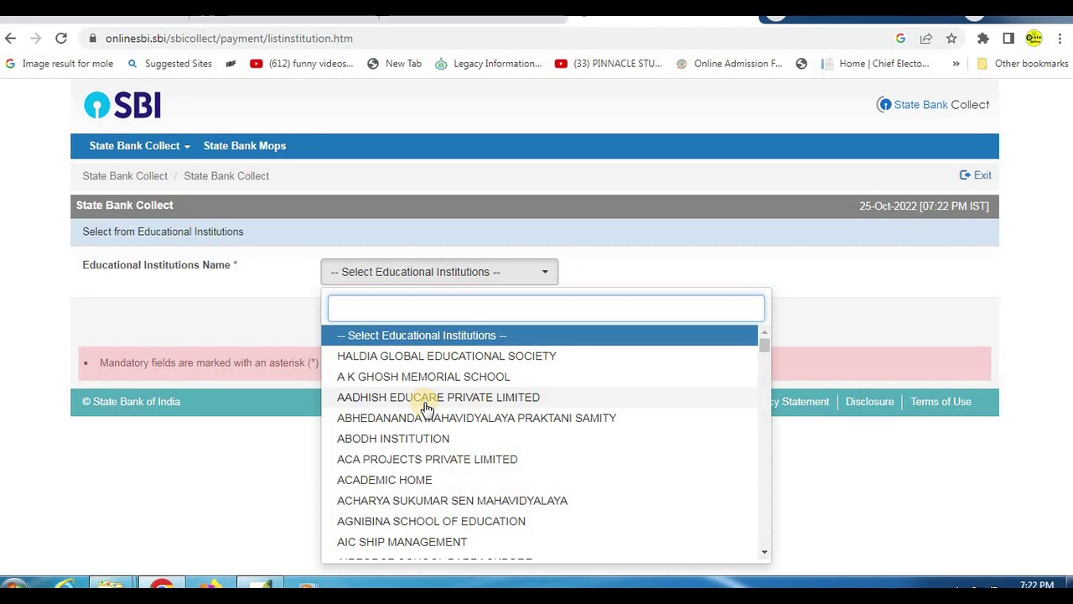
type("desh")
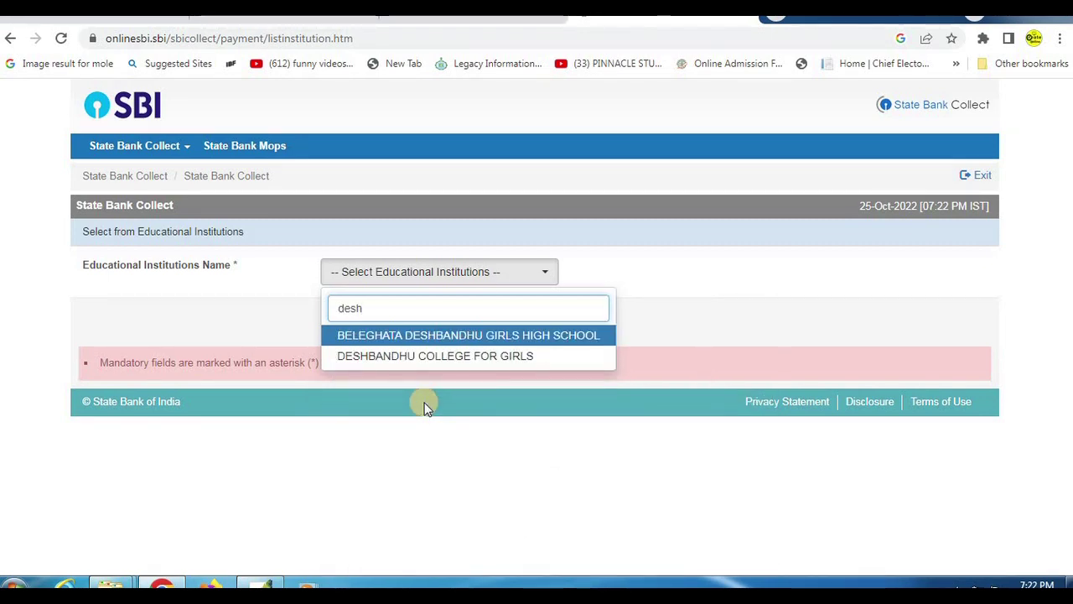
left_click(447, 357)
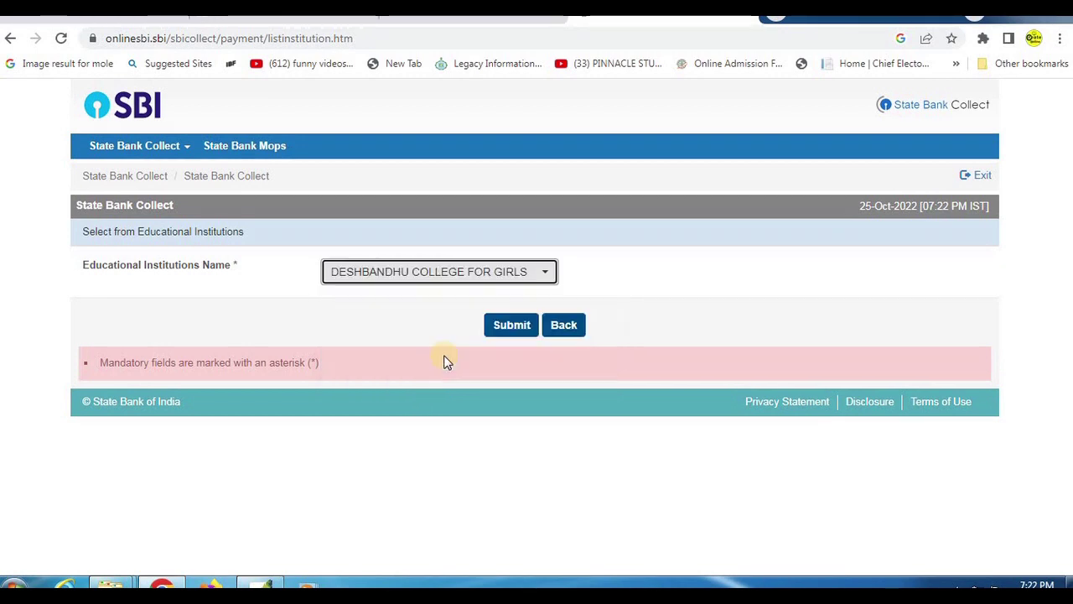
left_click(503, 327)
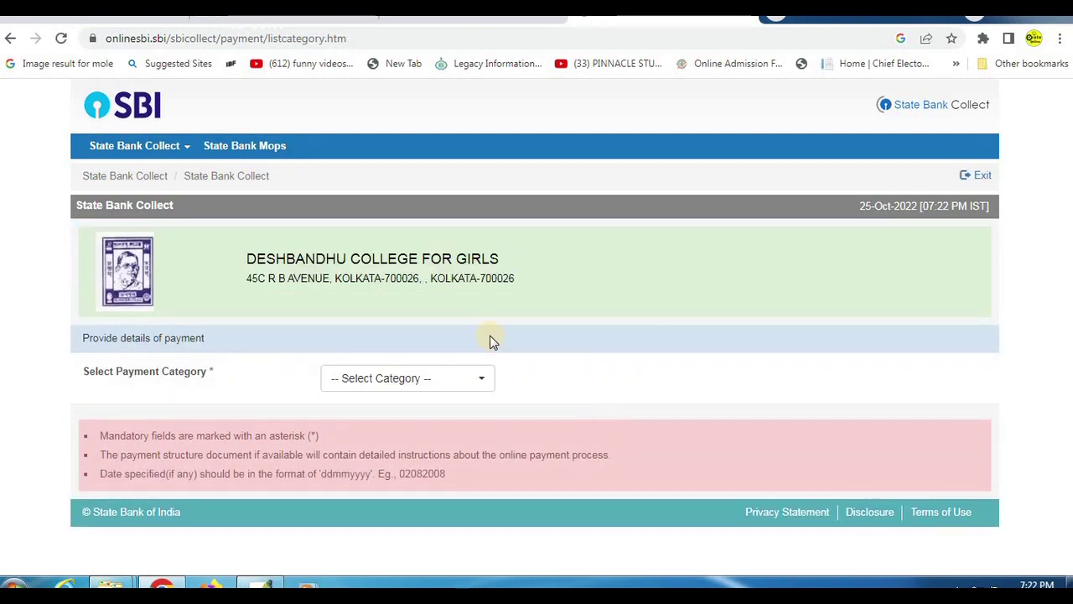
left_click(399, 386)
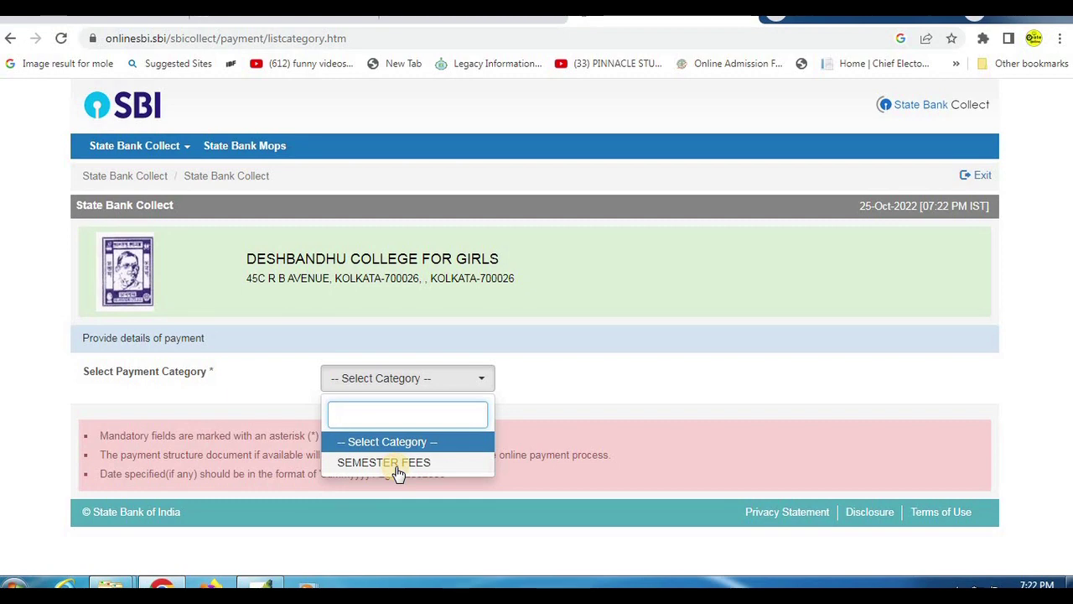
left_click(396, 465)
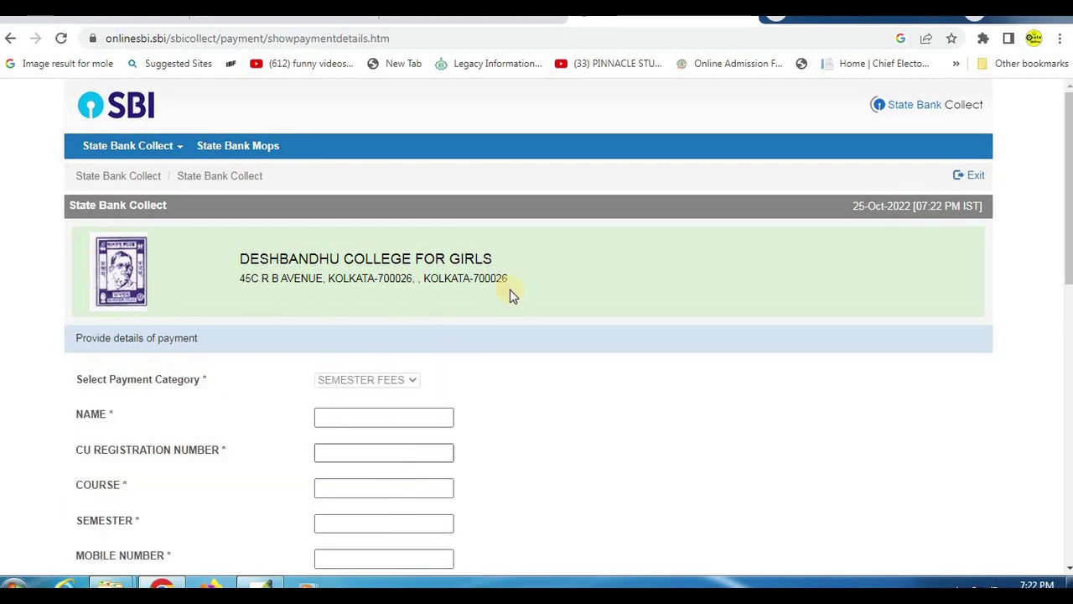
Step: Set the REGULAR / REPEATER field of the semester fees form to REGULAR
scroll(543, 362, "down", 3)
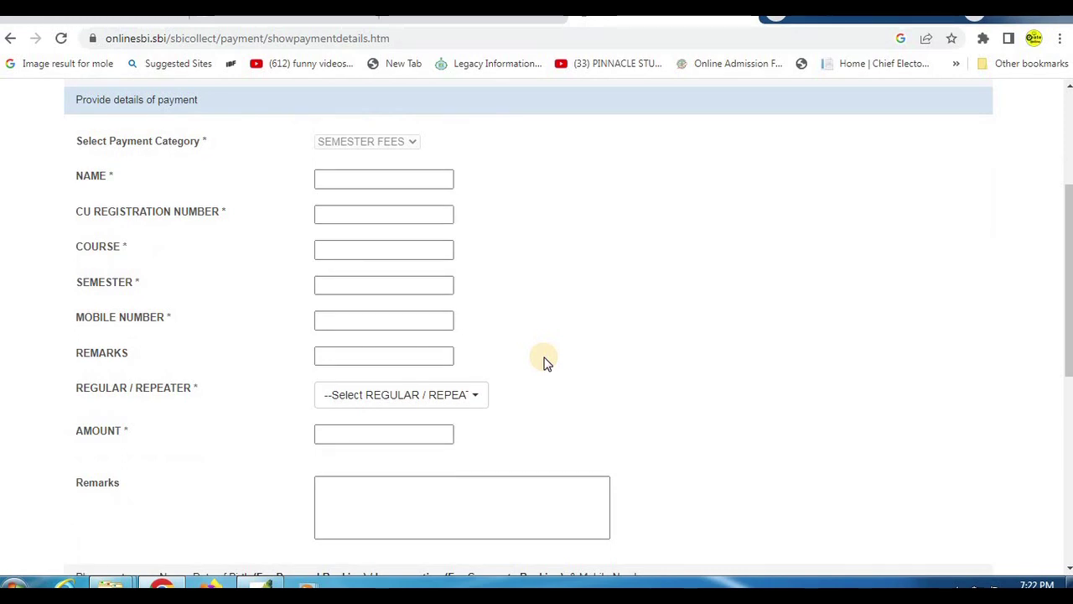
left_click(336, 179)
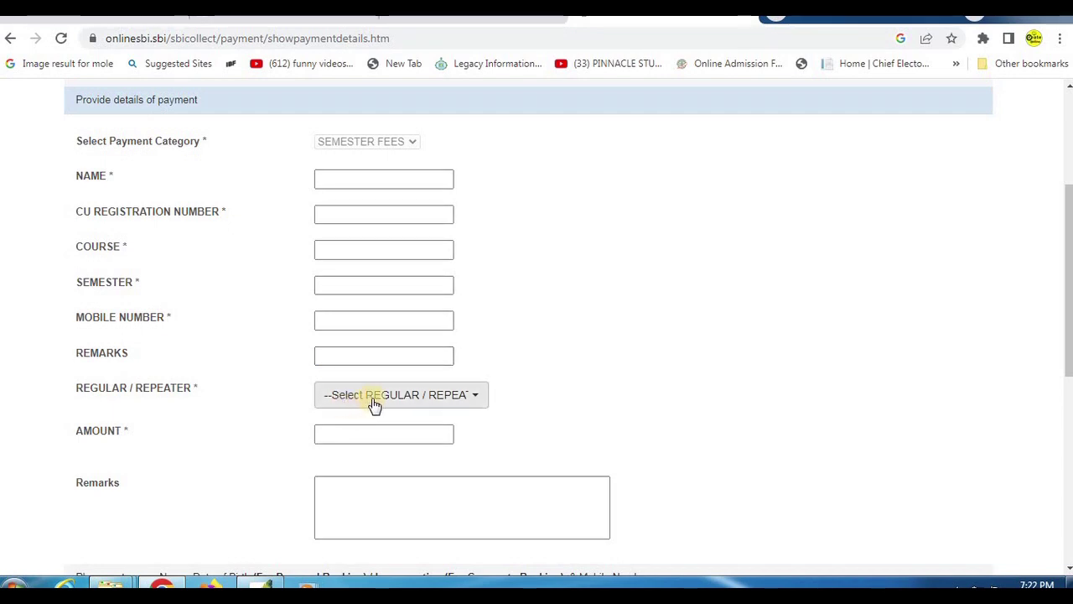
left_click(429, 400)
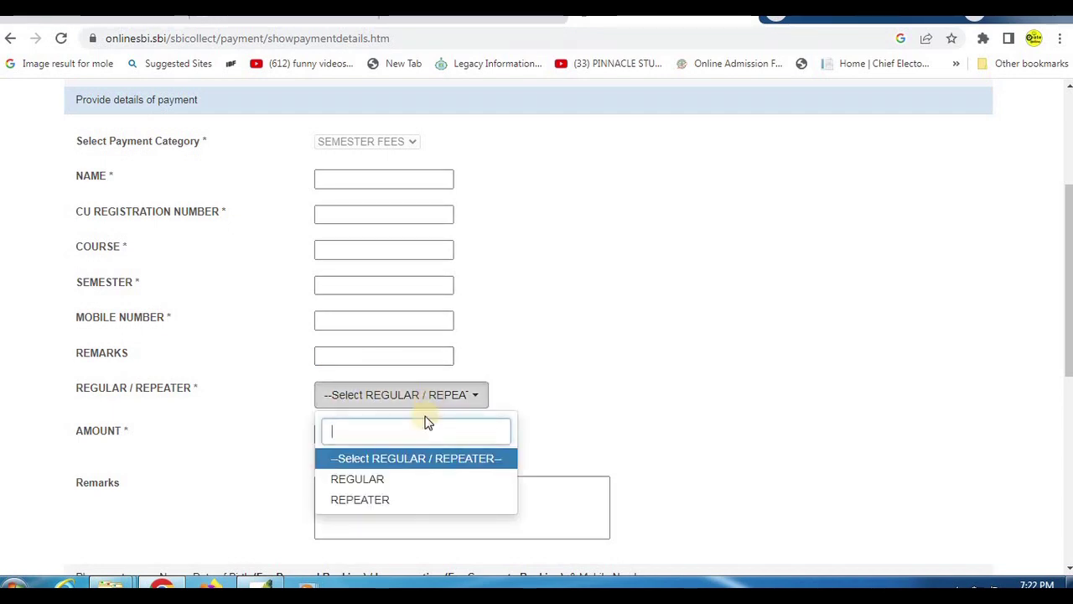
left_click(369, 481)
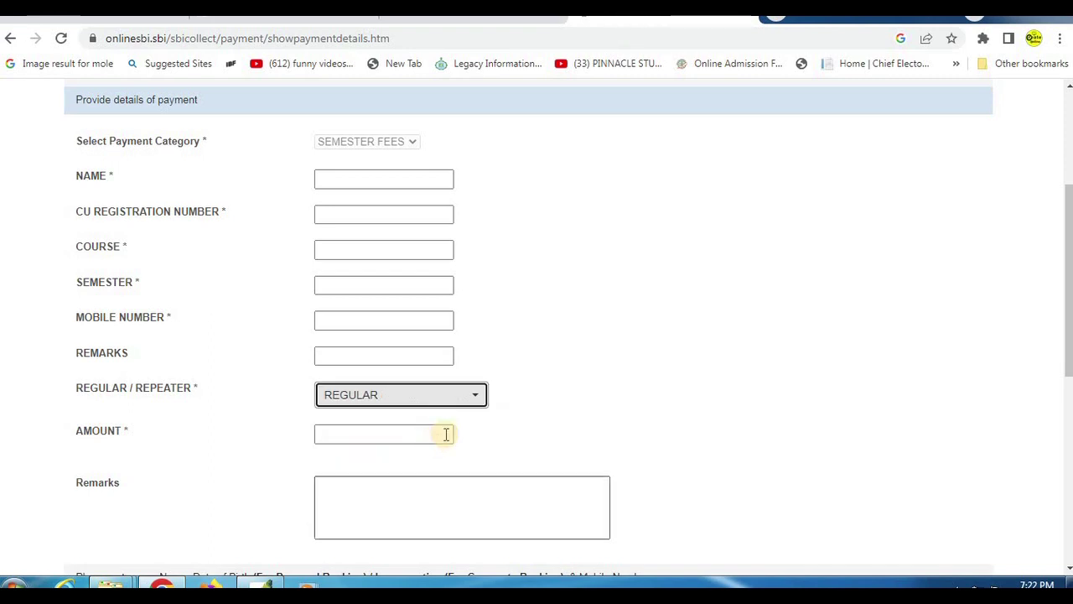
left_click(369, 435)
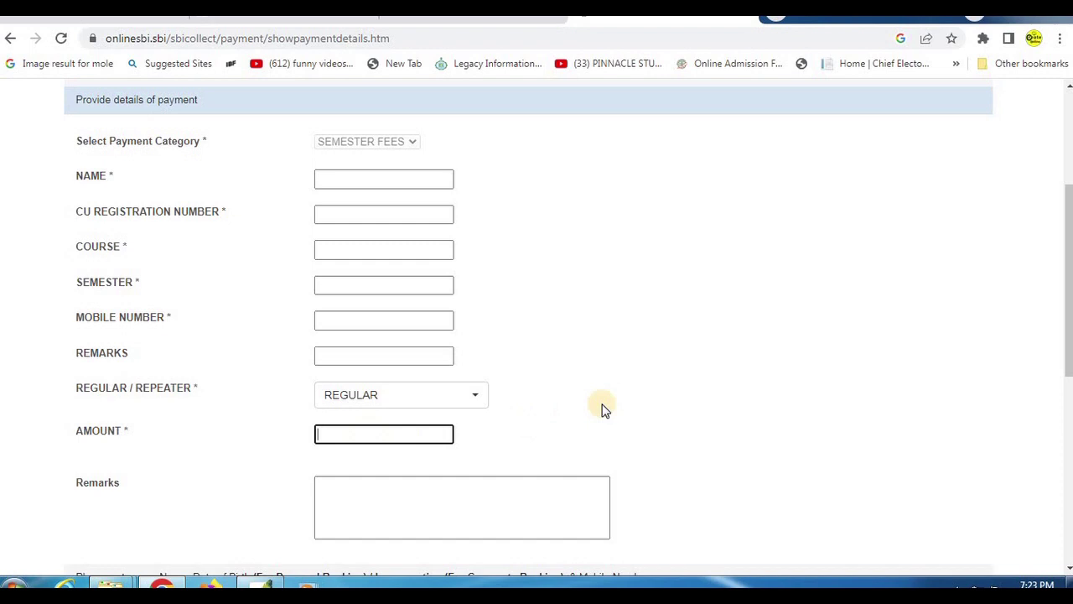
left_click(615, 401)
Step: Examine the rest of the payment form: Remarks, payer's name, date of birth, mobile number, email and captcha fields
scroll(441, 384, "down", 3)
left_click(367, 250)
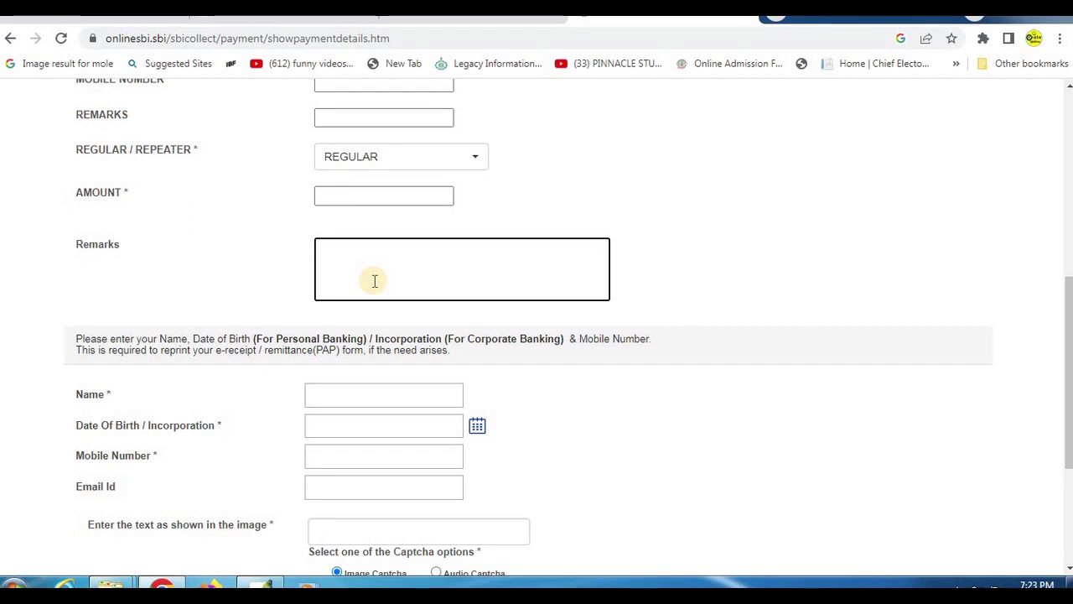
scroll(374, 285, "down", 1)
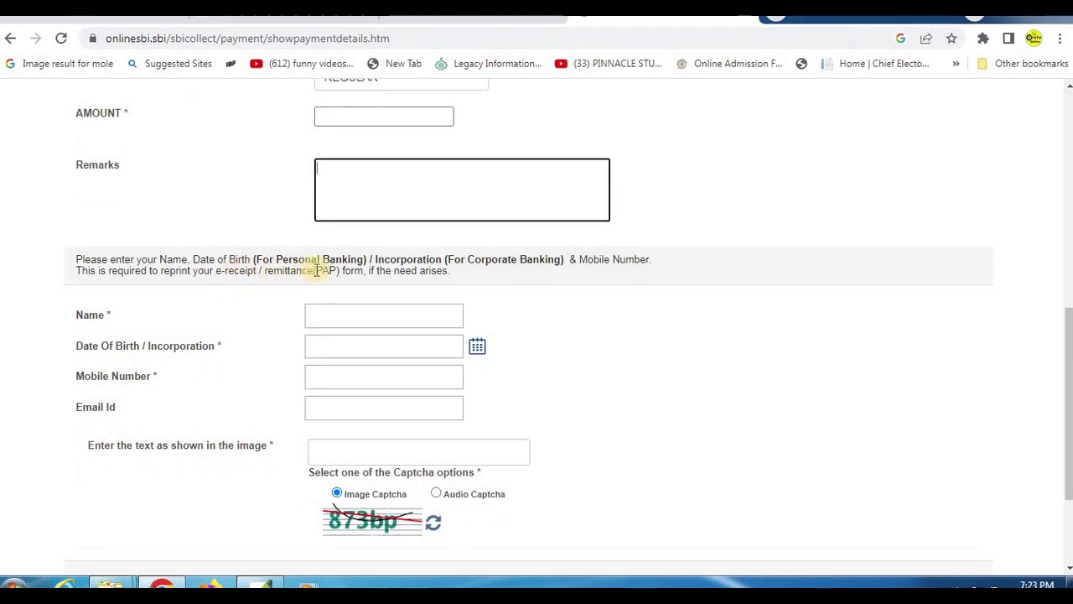
left_click(343, 316)
left_click(477, 346)
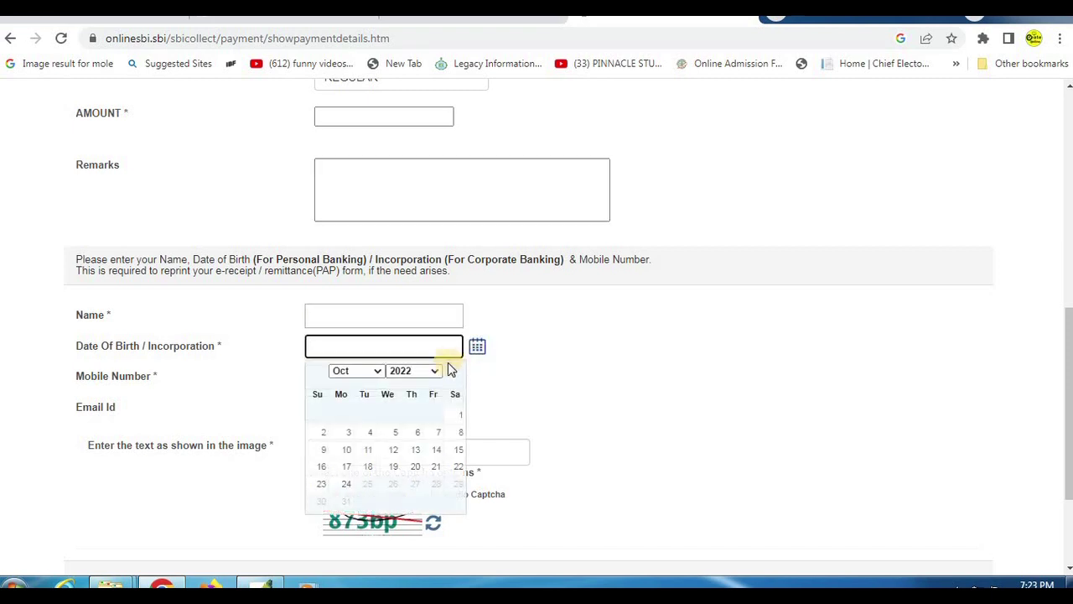
left_click(504, 396)
left_click(357, 379)
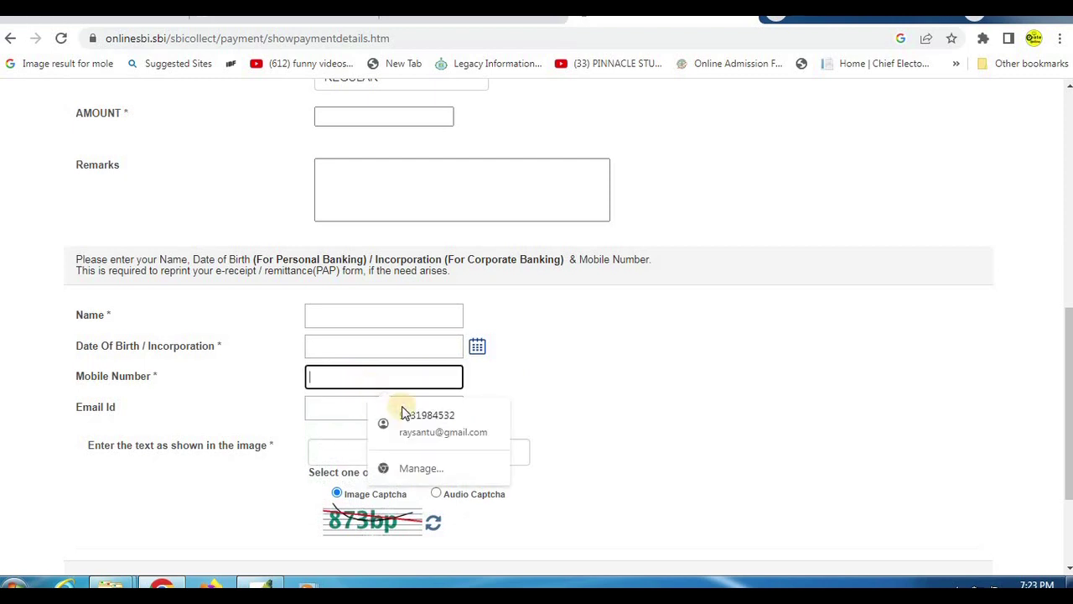
left_click(599, 391)
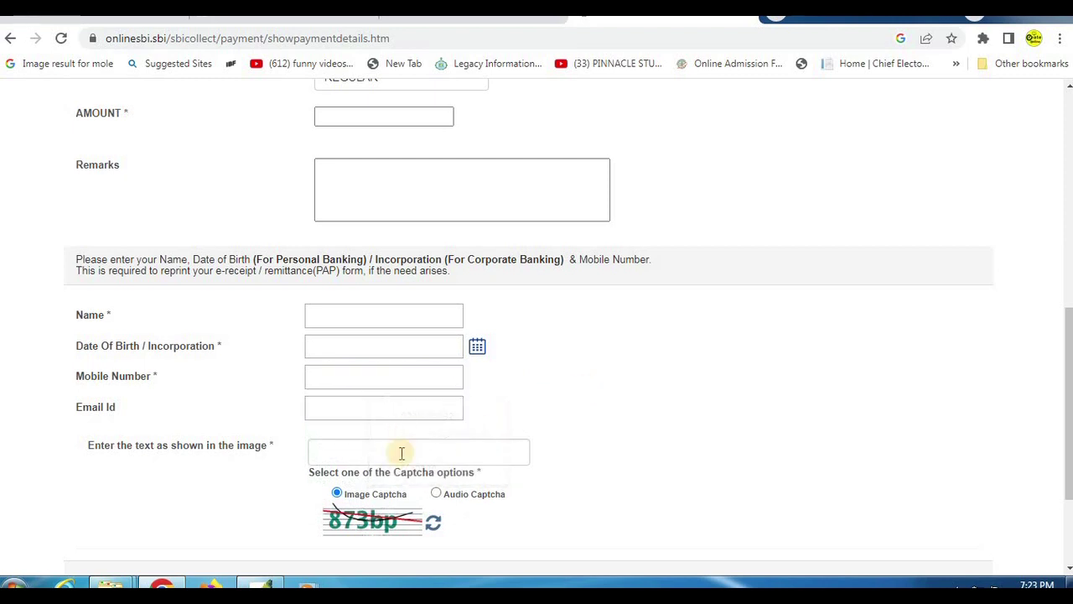
left_click(357, 405)
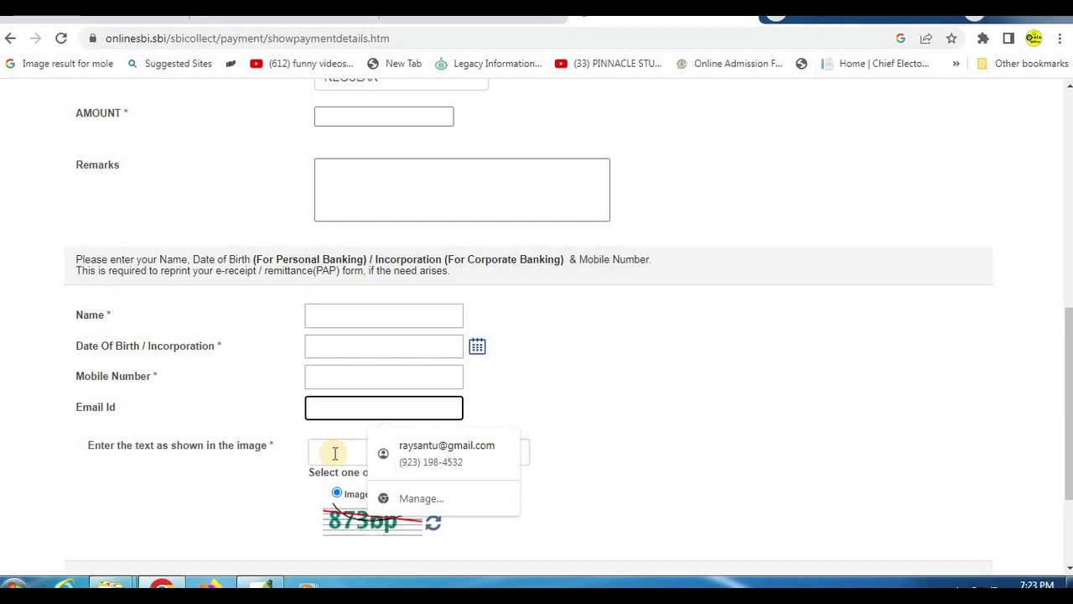
left_click(336, 450)
left_click(550, 424)
scroll(431, 408, "down", 2)
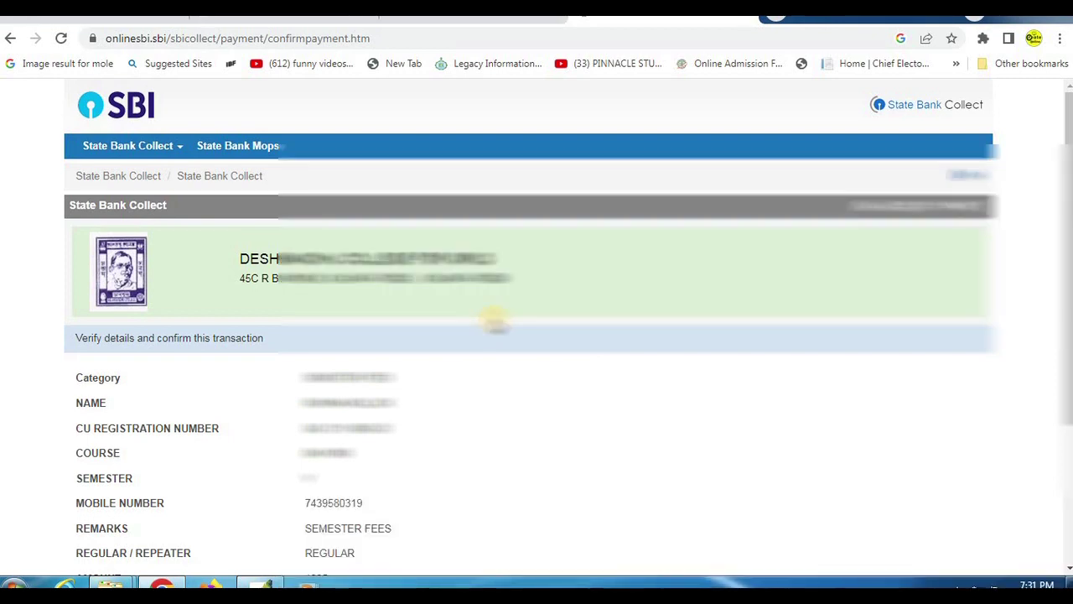
Step: Review the transaction details on the verification page and confirm the semester fee payment
scroll(482, 327, "down", 2)
scroll(495, 323, "down", 1)
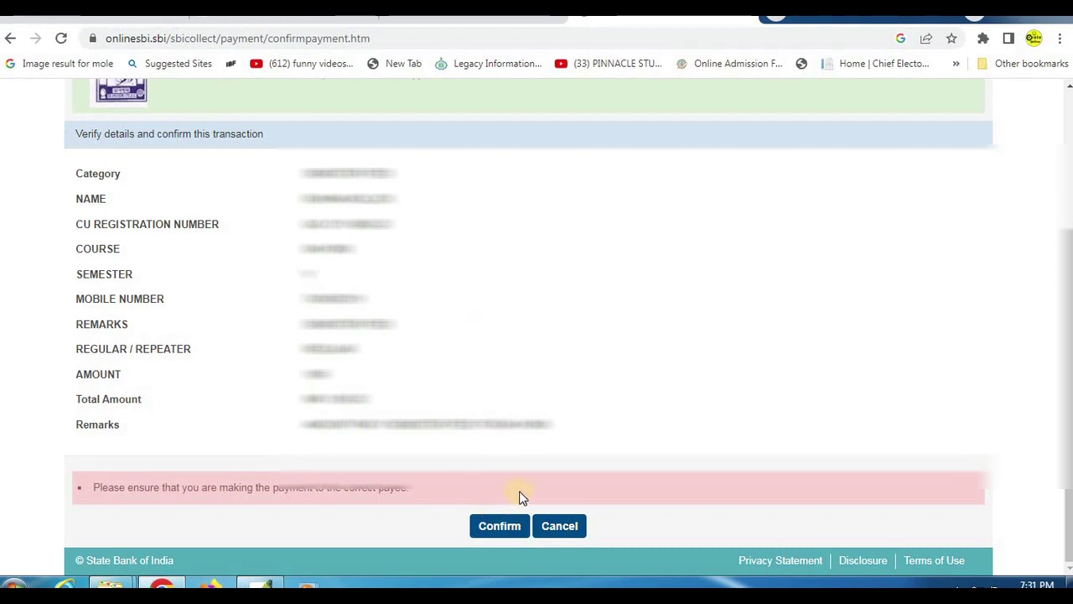
left_click(500, 535)
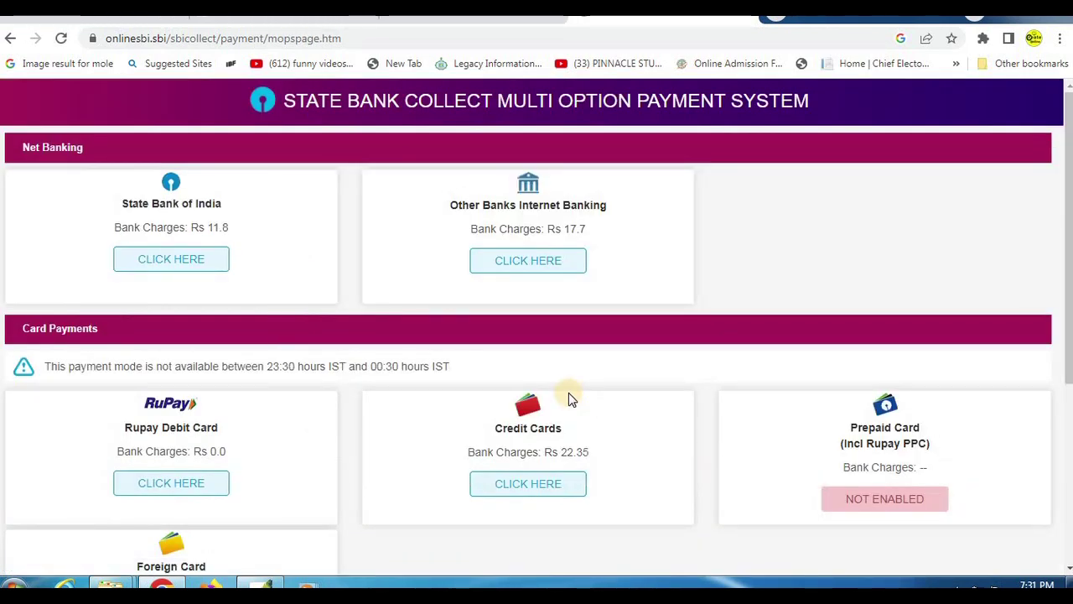
Step: Look over the available payment modes and choose State Bank of India net banking
scroll(691, 342, "down", 3)
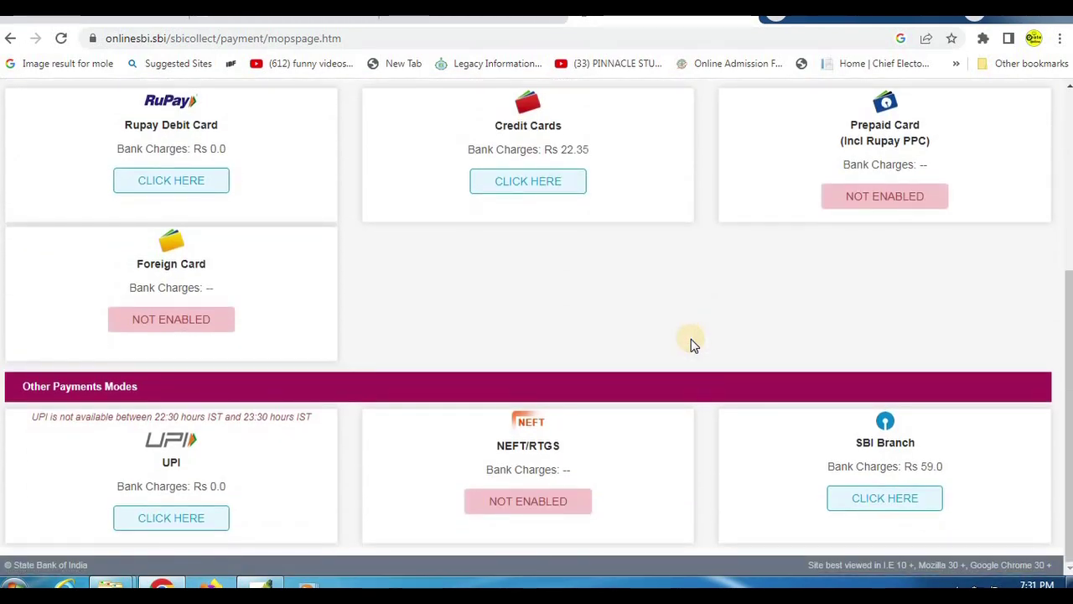
scroll(691, 339, "up", 3)
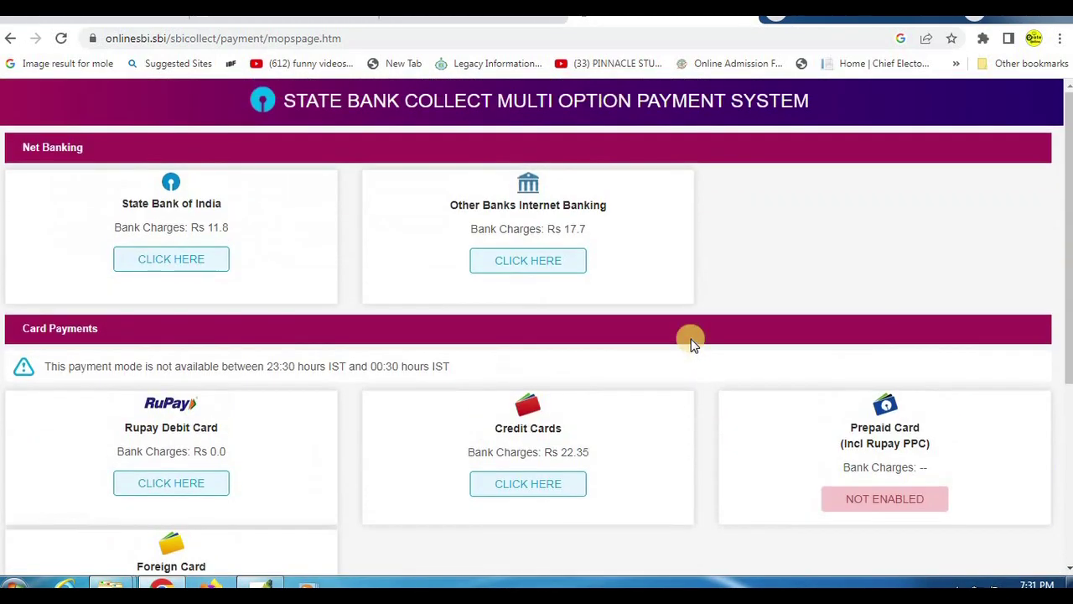
left_click(150, 260)
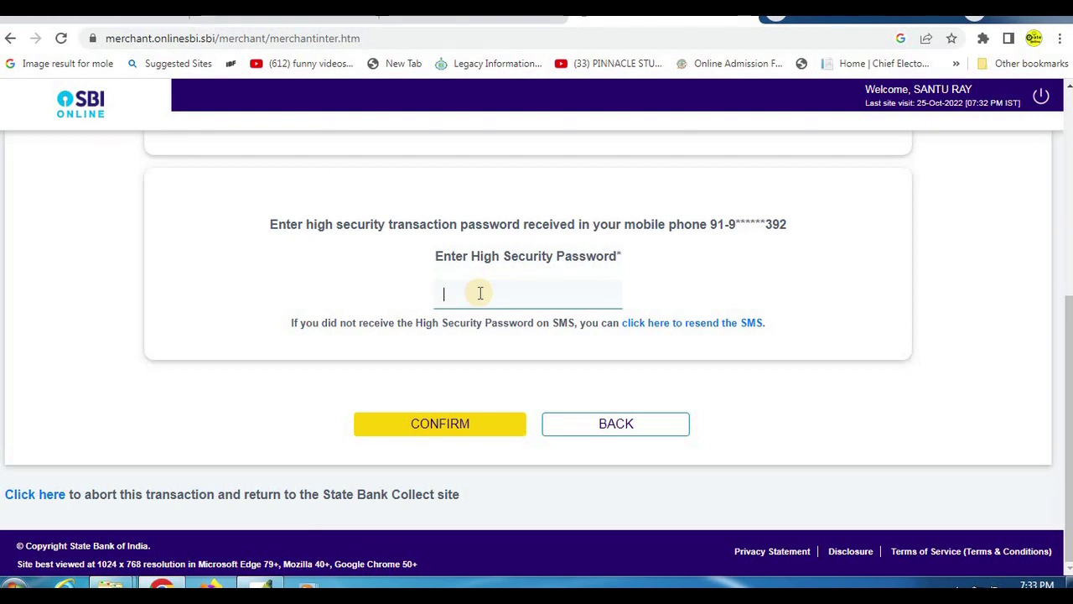
Step: Enter the high security transaction password received by SMS and confirm the payment
type("•••")
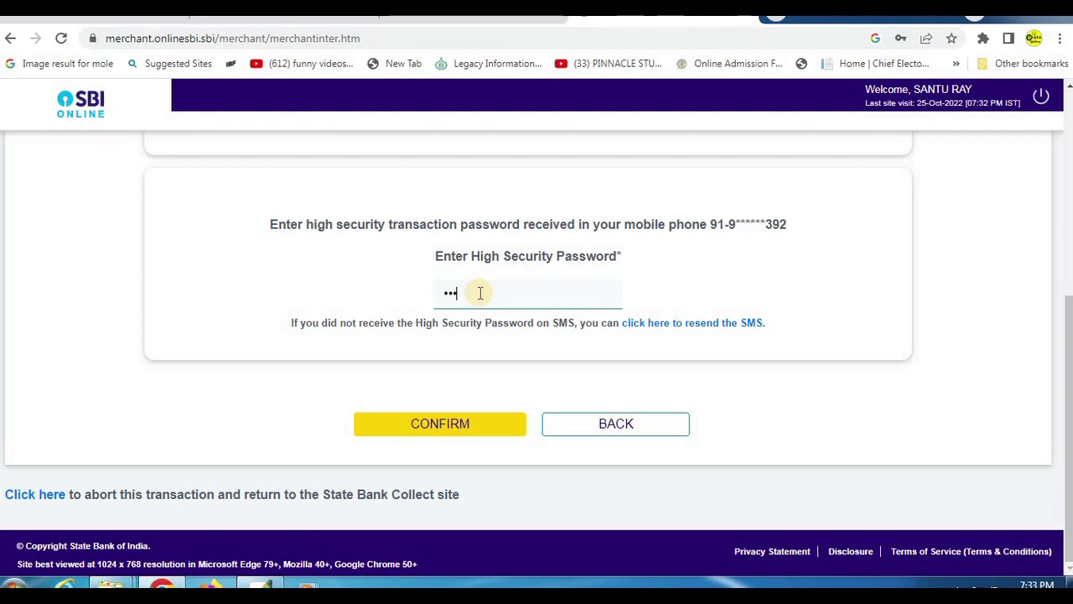
type("••••")
left_click(455, 439)
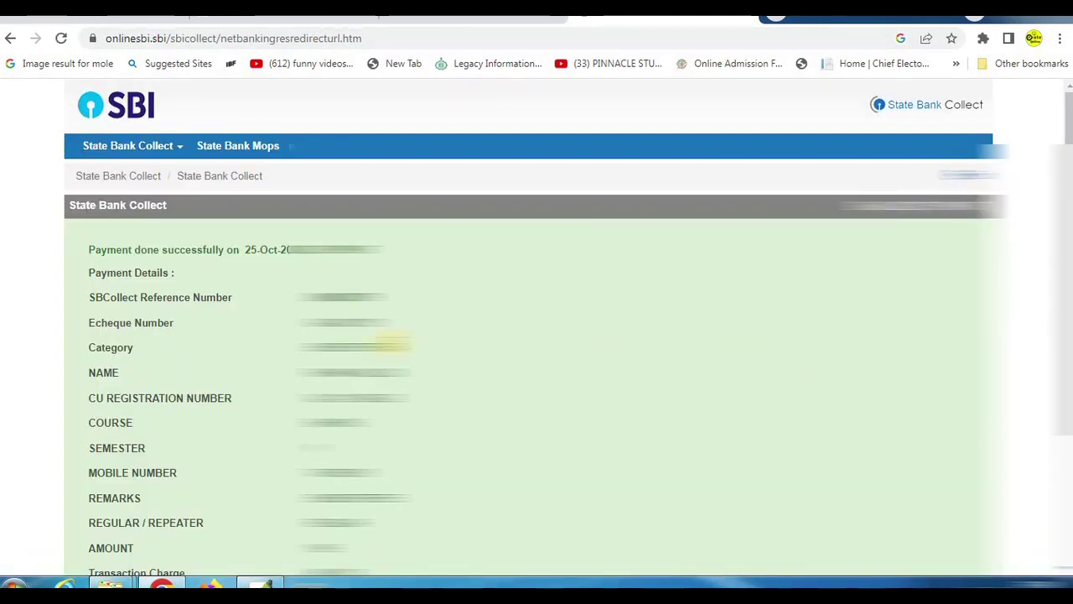
Step: Open the e-receipt for the completed State Bank Collect payment
scroll(390, 342, "down", 2)
left_click(193, 472)
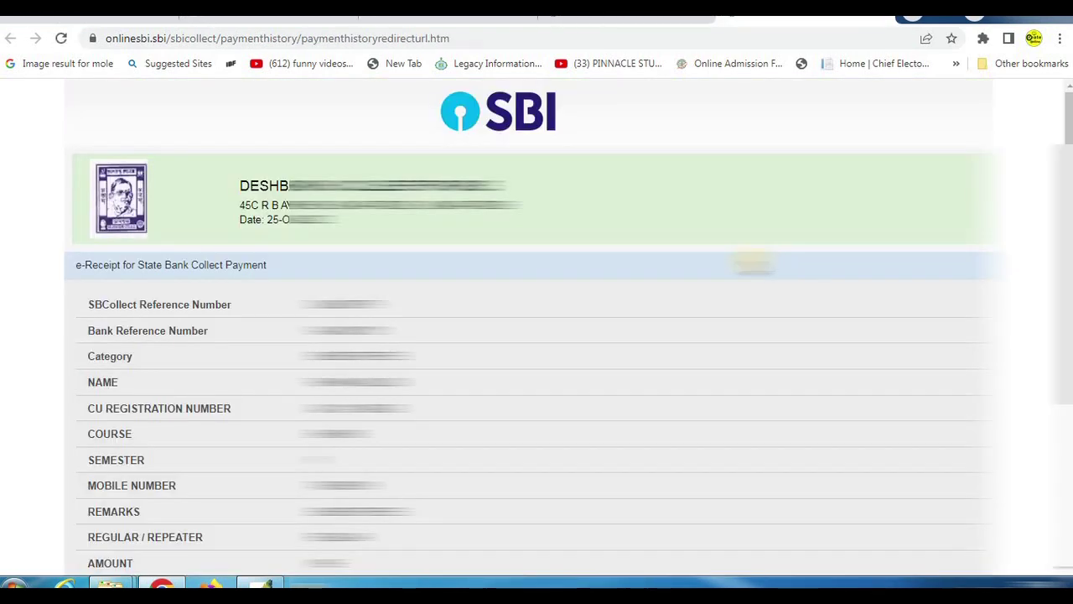